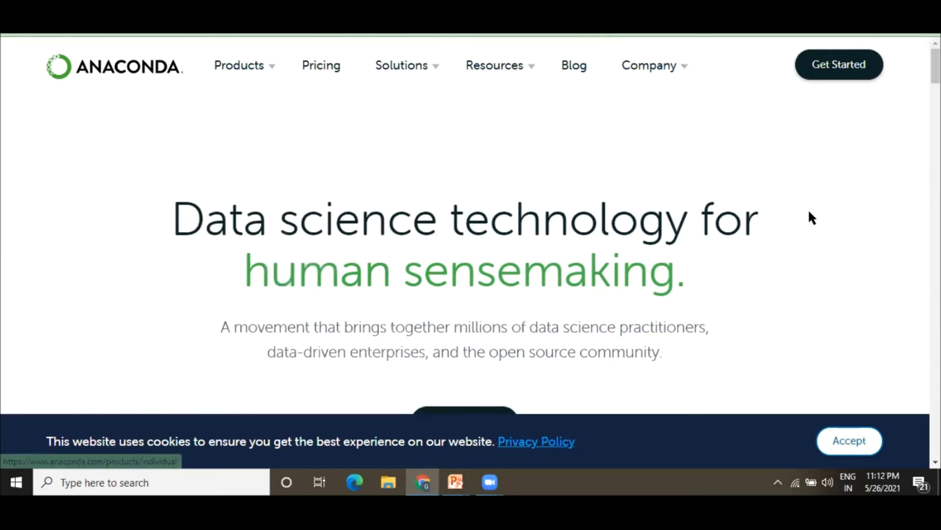
# Open the Individual Edition product page from the Anaconda website's Products menu.
pyautogui.scroll(-15, 812, 211)
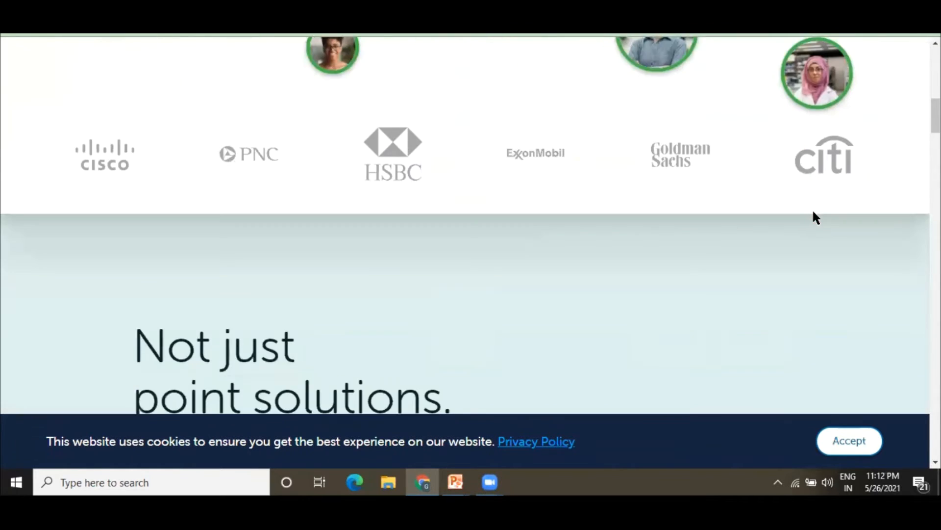
pyautogui.scroll(-10, 822, 215)
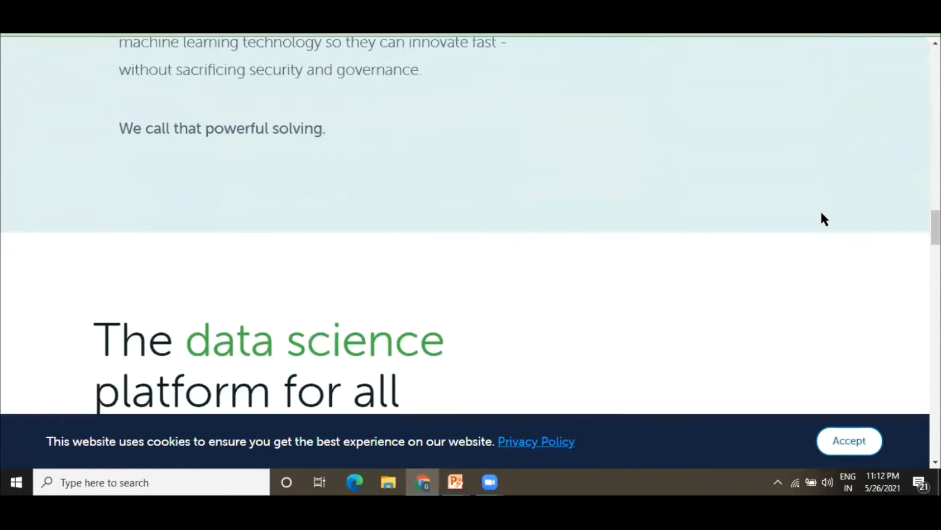
pyautogui.scroll(-4, 893, 251)
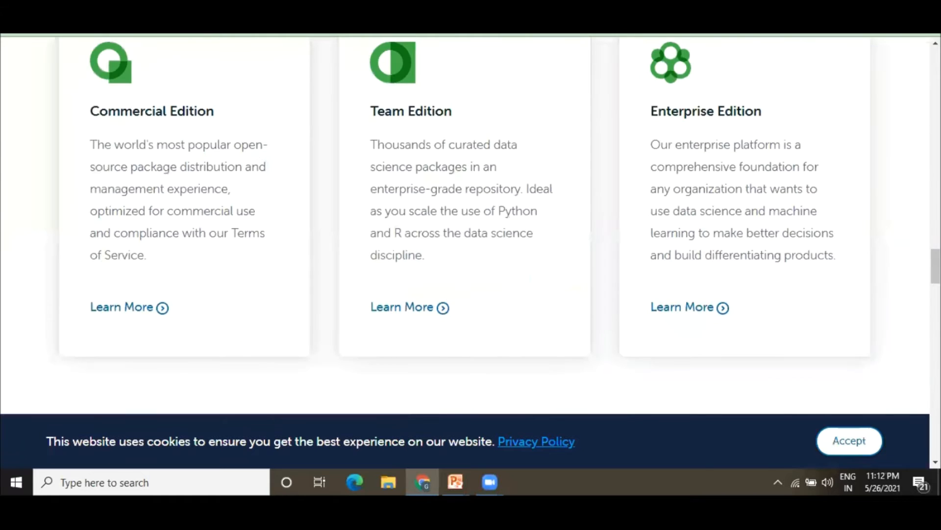
pyautogui.moveTo(936, 263); pyautogui.dragTo(936, 64)
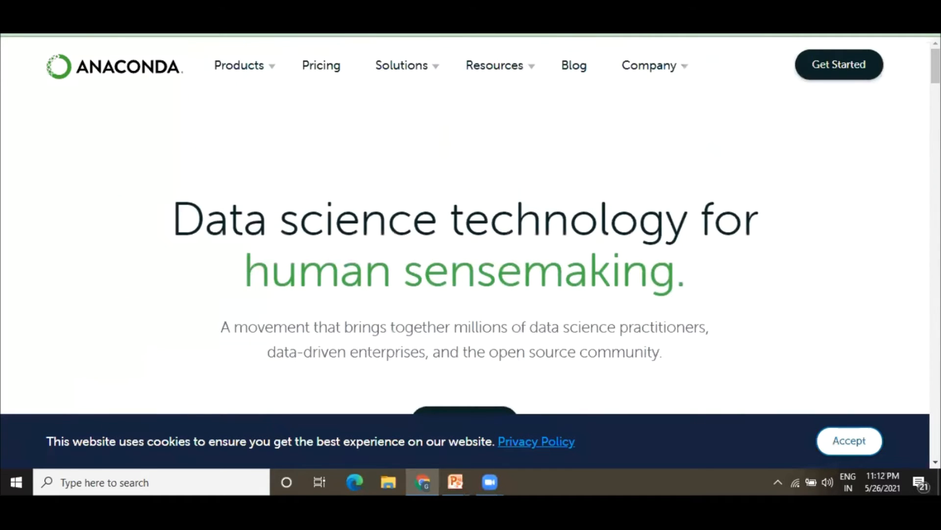
pyautogui.moveTo(212, 79)
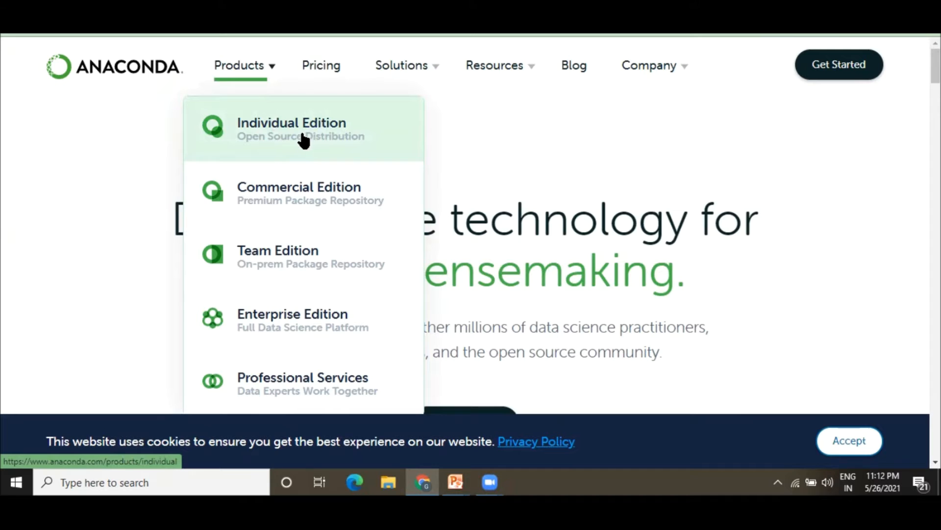
pyautogui.click(316, 137)
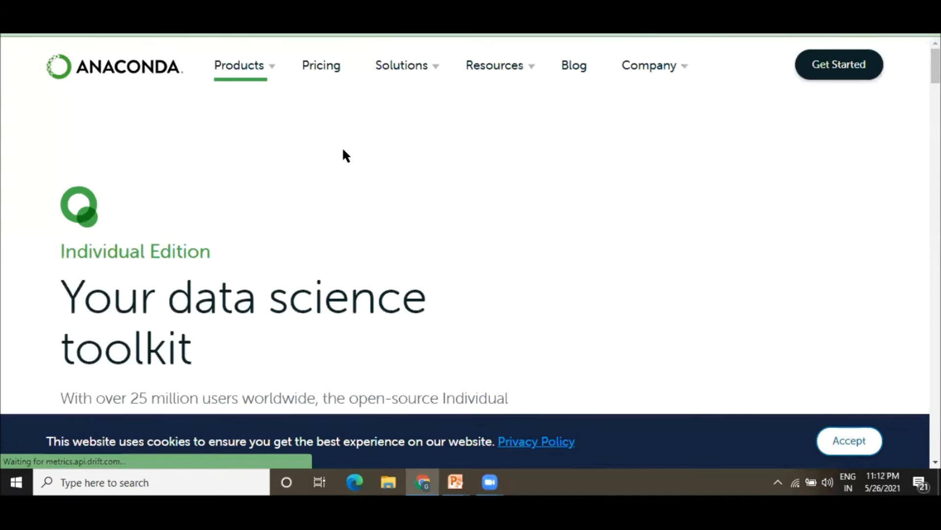
# Download the Windows Python 3.8 64-Bit Graphical Installer (477 MB) from the Individual Edition page.
pyautogui.scroll(-1, 358, 184)
pyautogui.scroll(-6, 358, 183)
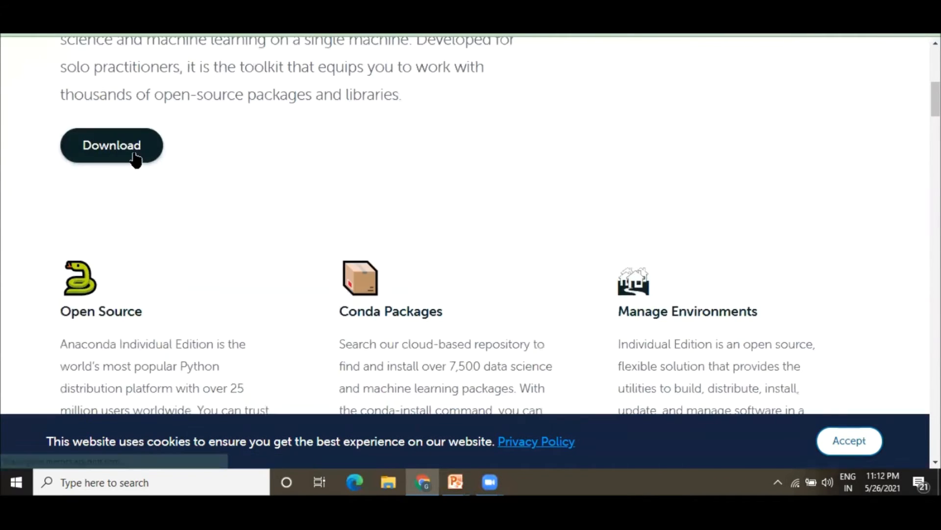
pyautogui.click(107, 149)
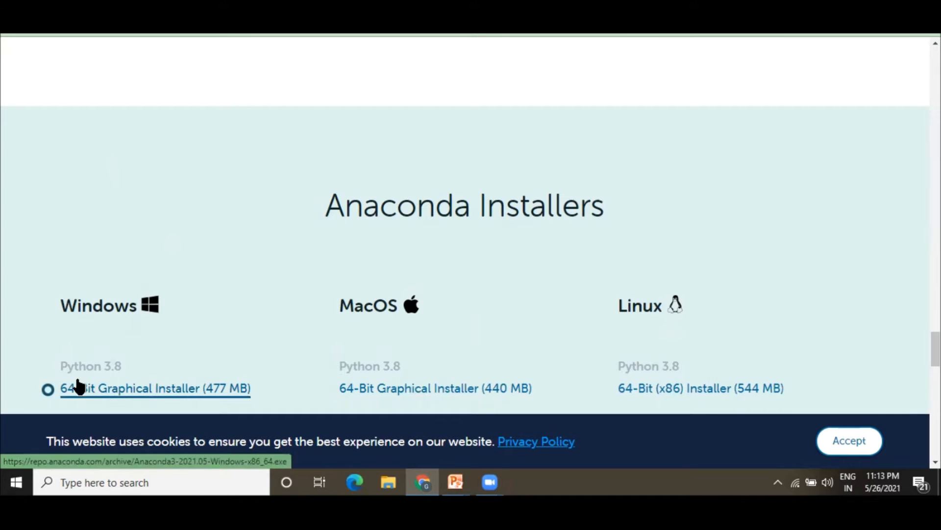
pyautogui.click(153, 388)
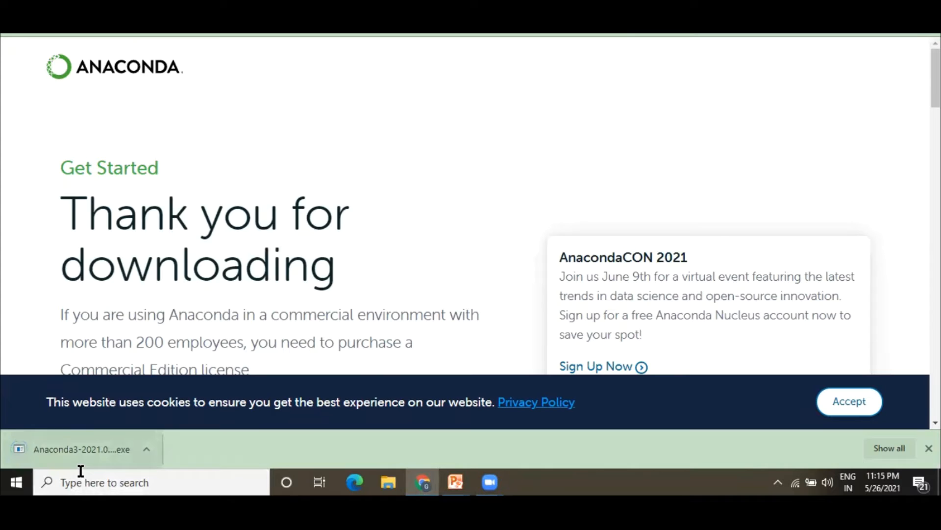
# Find the downloaded Anaconda3-2021.05-Windows-x86_64.exe through Windows search and open the installer.
pyautogui.click(108, 485)
pyautogui.write('a')
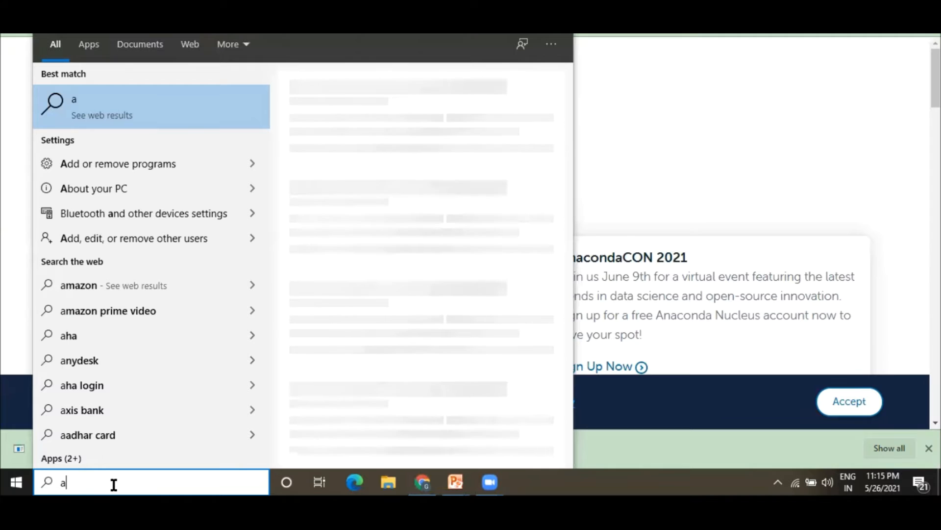
pyautogui.write('na')
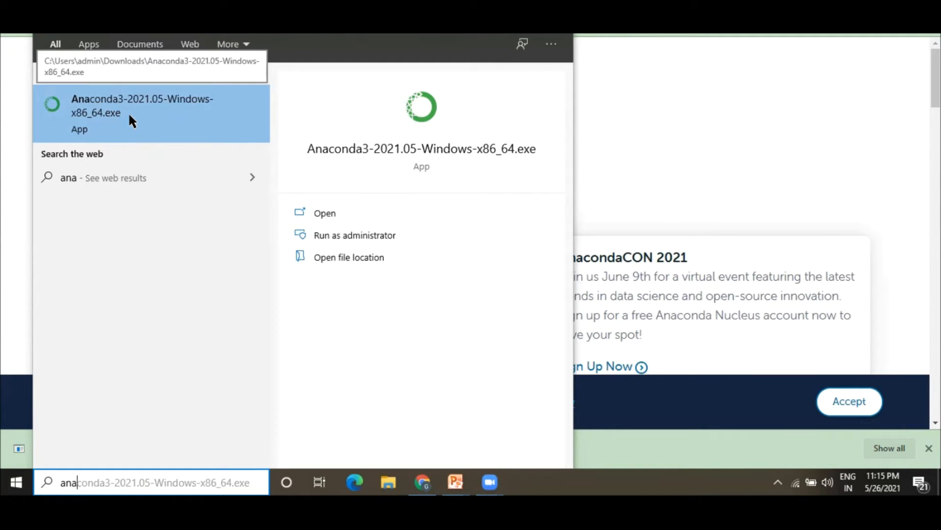
pyautogui.click(115, 107)
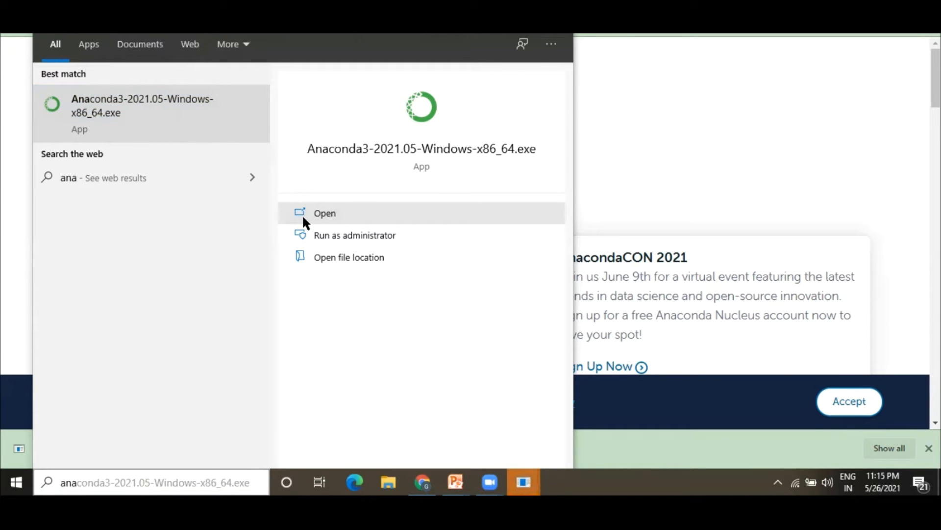
pyautogui.click(527, 478)
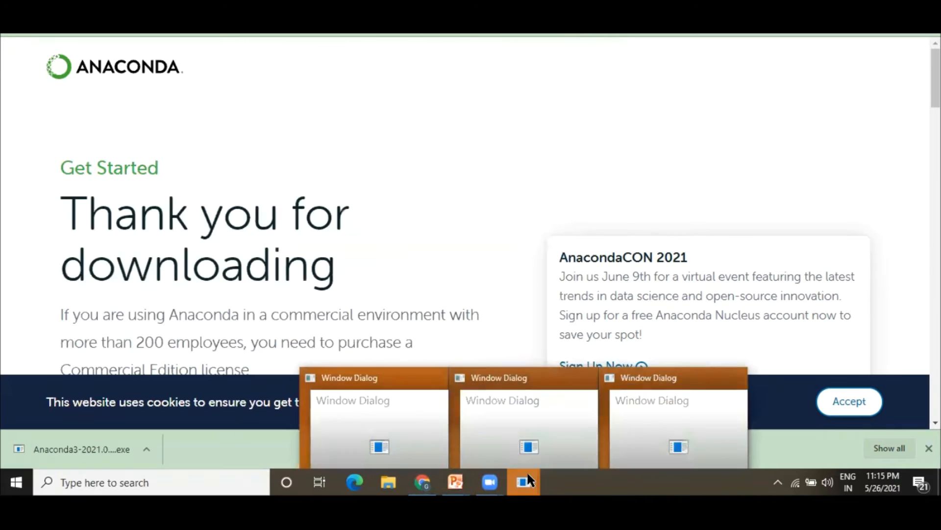
pyautogui.click(724, 428)
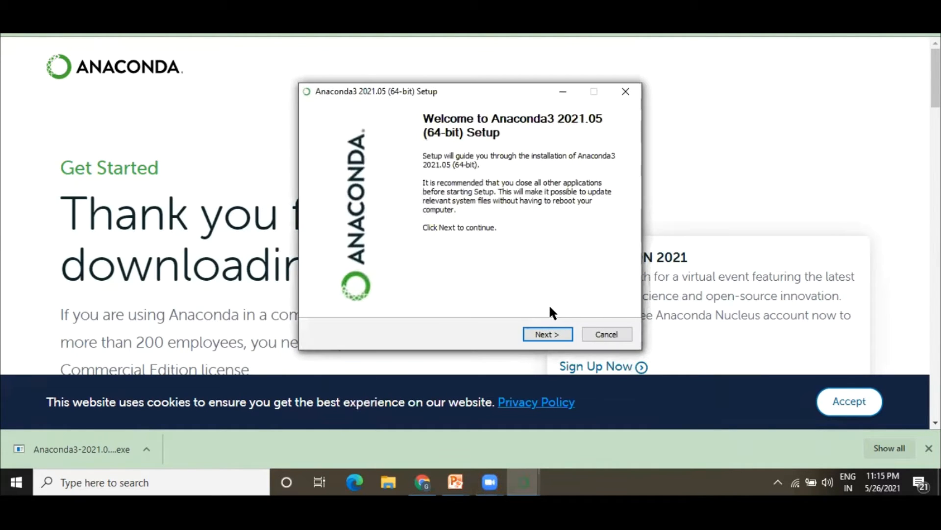
# Continue past the welcome page, accept the licence agreement, and install for Just Me.
pyautogui.click(548, 332)
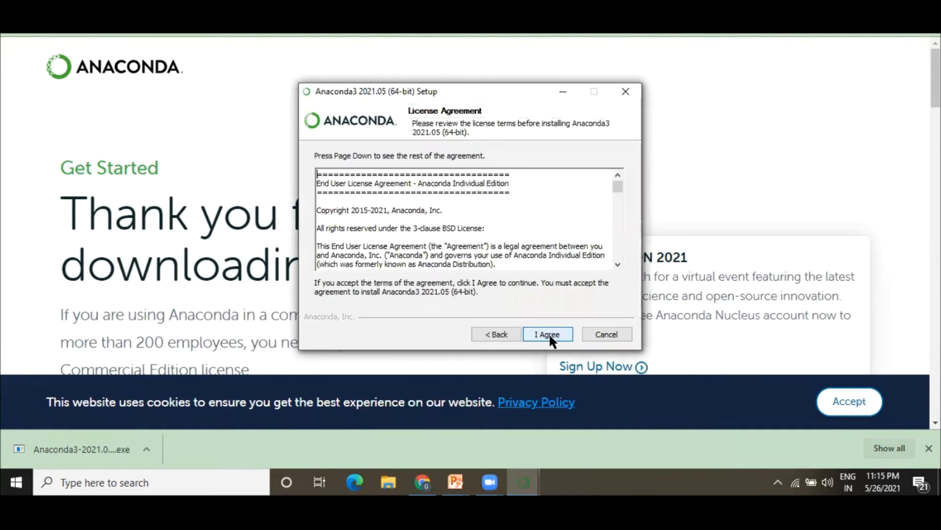
pyautogui.scroll(-10, 580, 227)
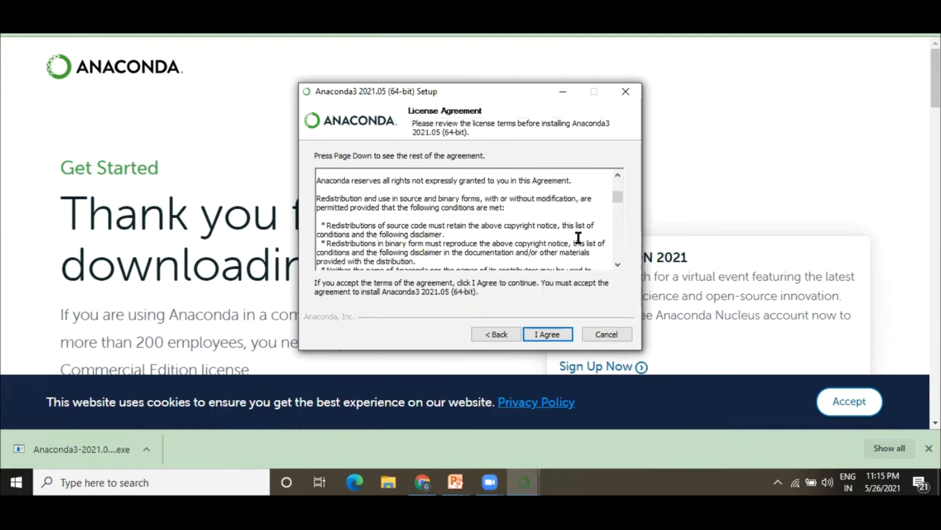
pyautogui.click(553, 335)
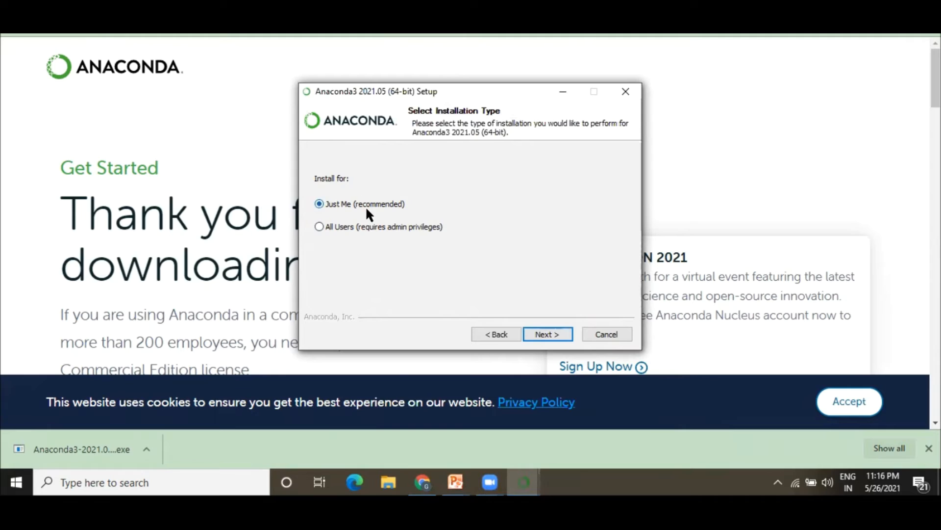
pyautogui.click(549, 334)
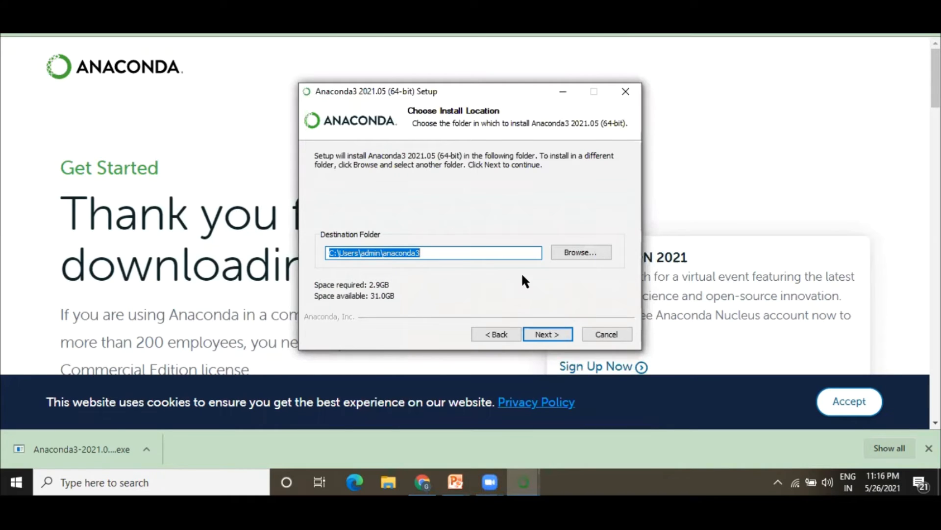
# Keep the default destination folder C:\Users\admin\anaconda3 and the default advanced options, and start the installation.
pyautogui.click(574, 254)
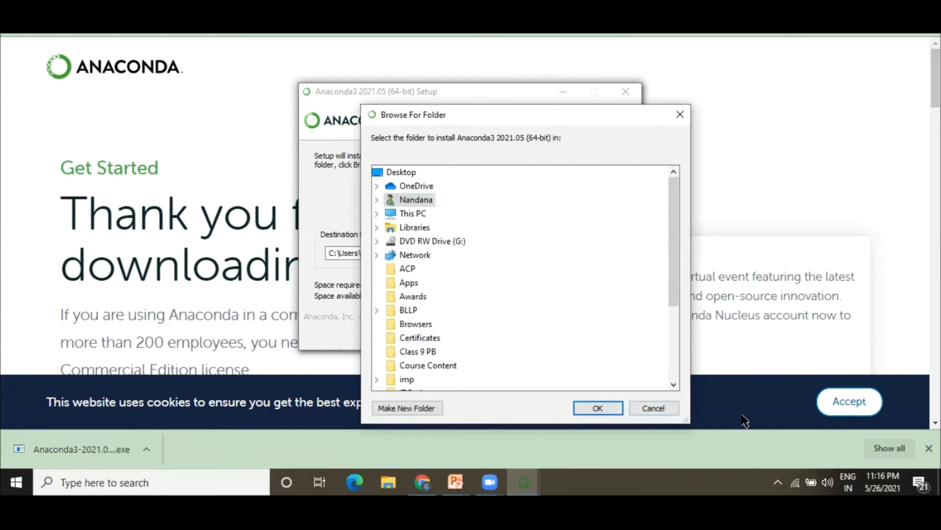
pyautogui.click(667, 407)
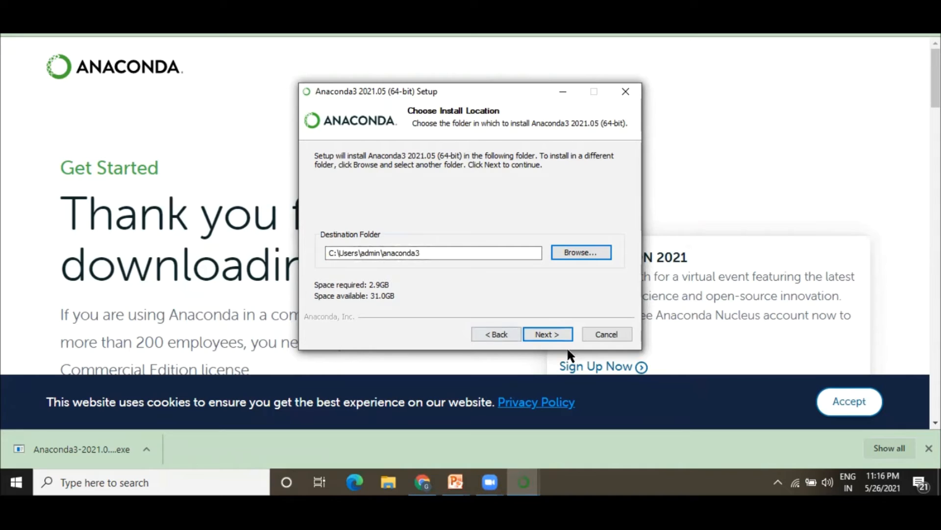
pyautogui.click(553, 334)
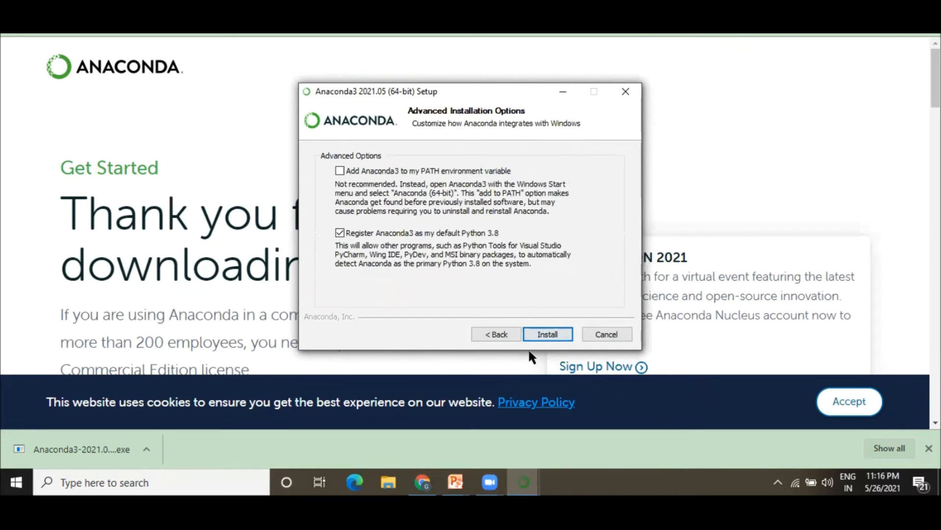
pyautogui.click(549, 332)
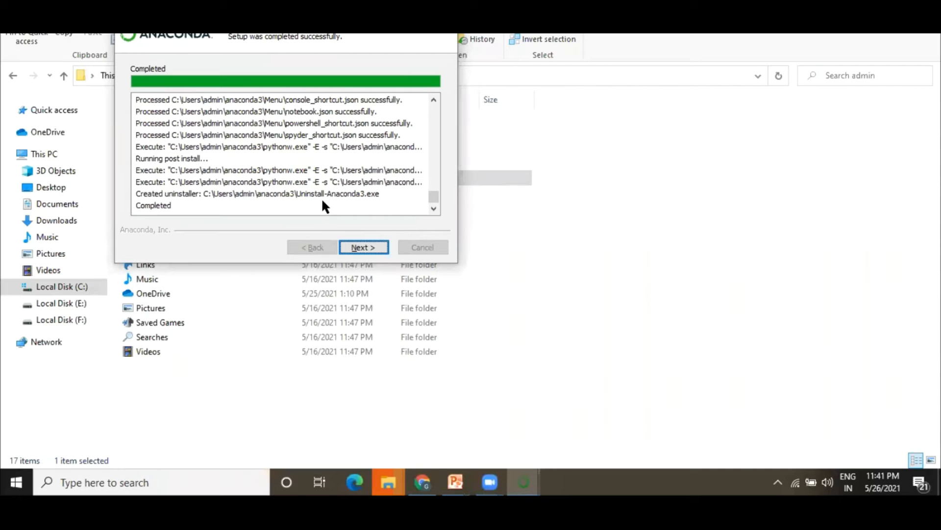
# Step through the remaining completion pages and finish the Anaconda setup wizard.
pyautogui.click(365, 249)
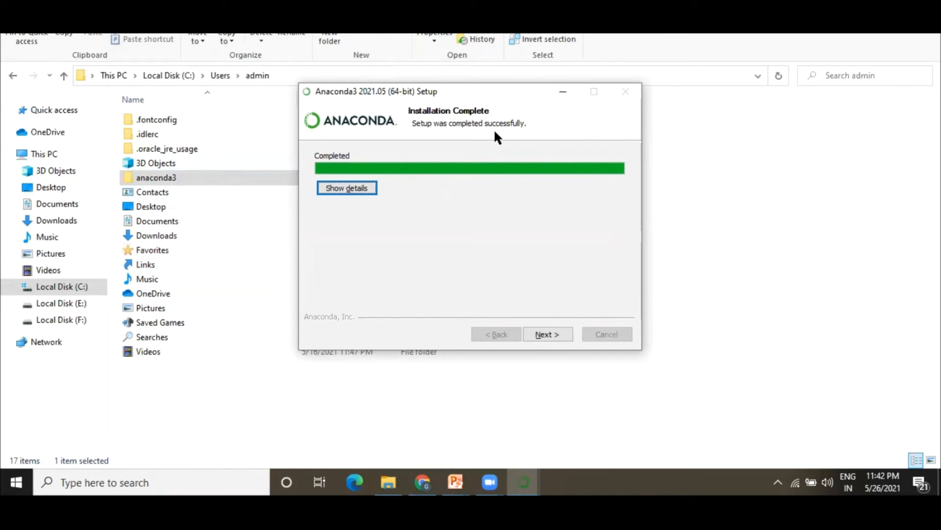
pyautogui.click(548, 334)
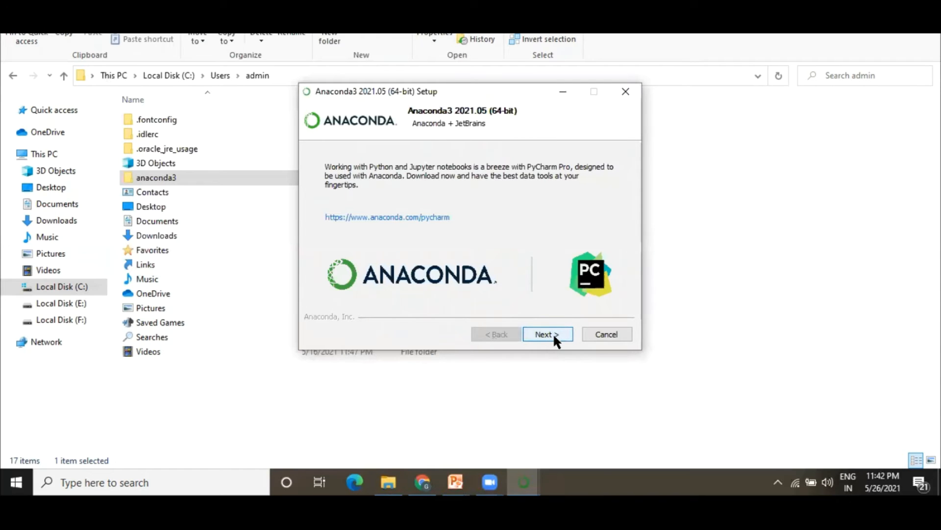
pyautogui.click(549, 334)
pyautogui.click(547, 334)
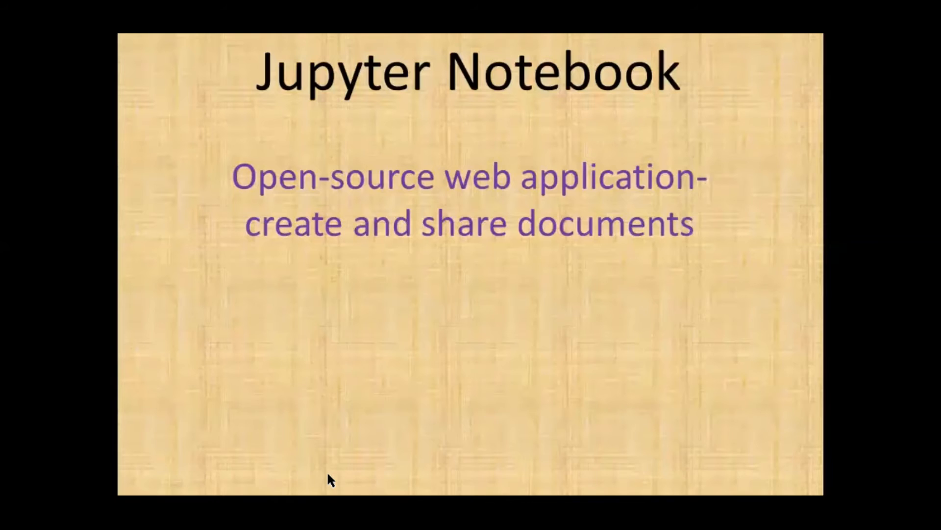
# Open Anaconda Prompt (anaconda3) from the Start menu and run python --version.
pyautogui.press('super')
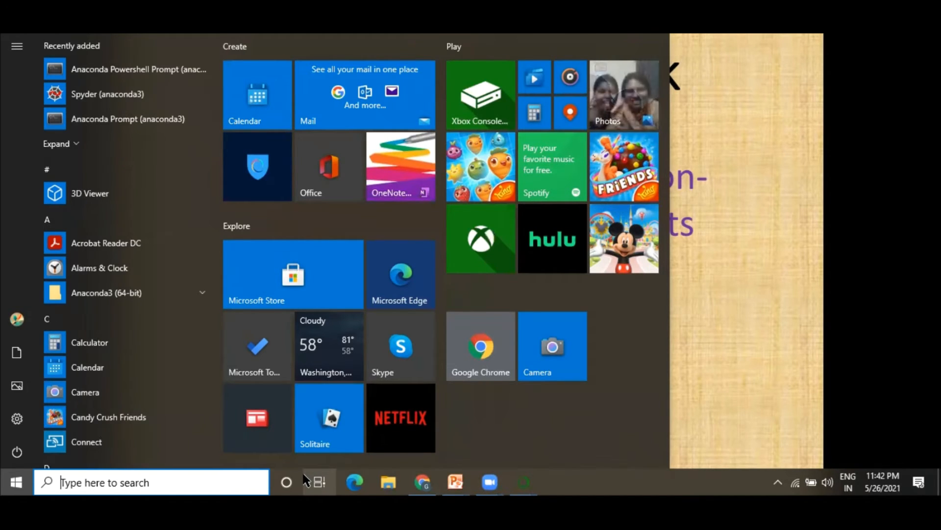
pyautogui.click(120, 120)
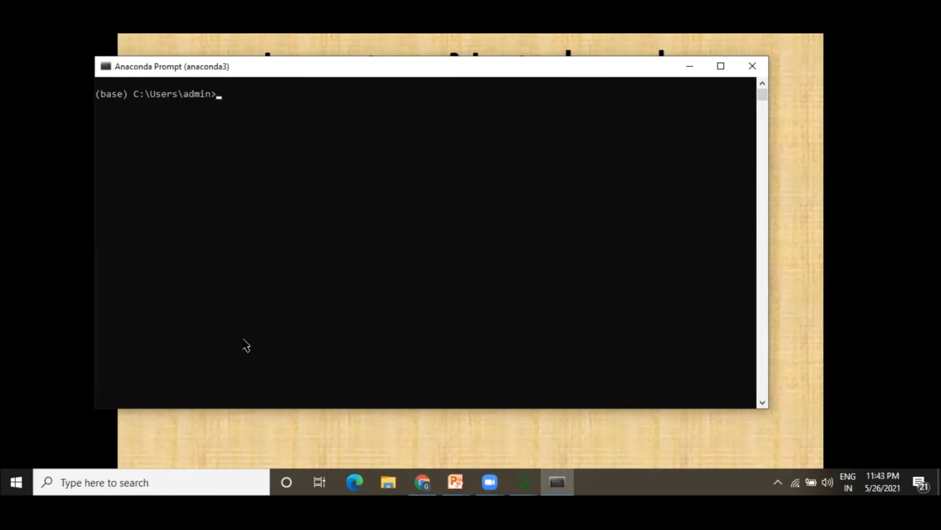
pyautogui.write('python --version')
pyautogui.press('Return')
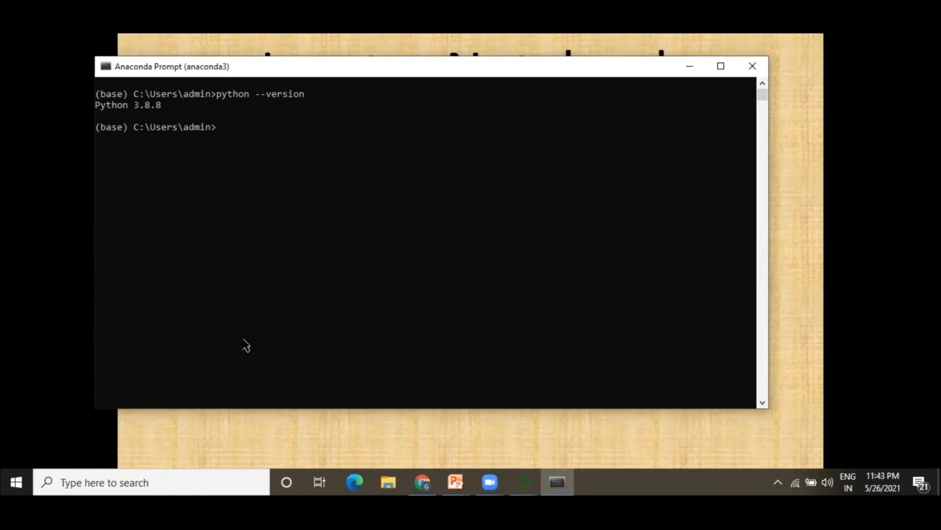
# Run conda update --all --yes and allow python.exe network access in the security prompt.
pyautogui.write('conda update --all --yes')
pyautogui.press('Return')
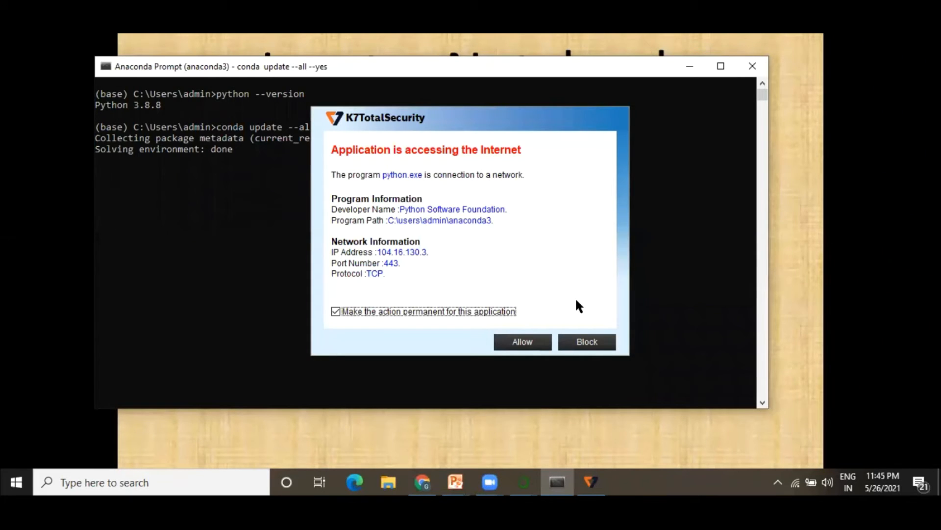
pyautogui.click(532, 344)
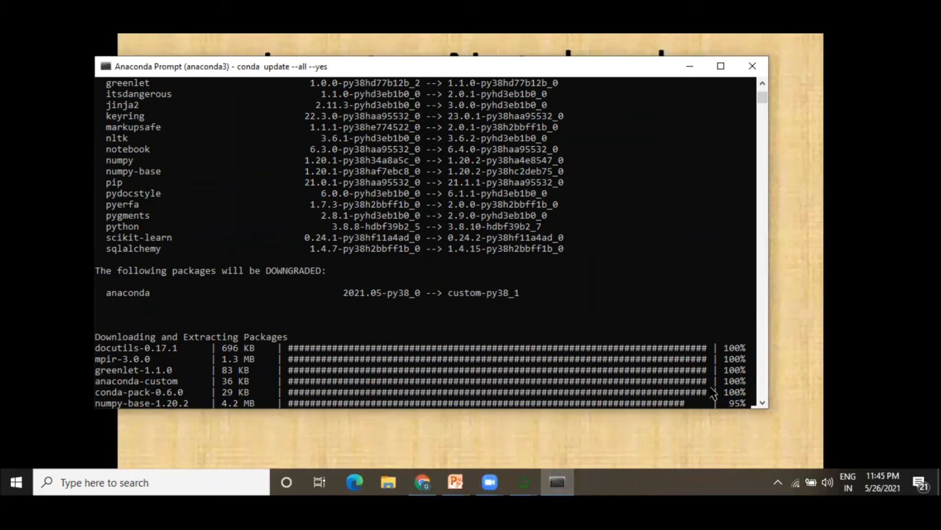
pyautogui.scroll(-5, 768, 287)
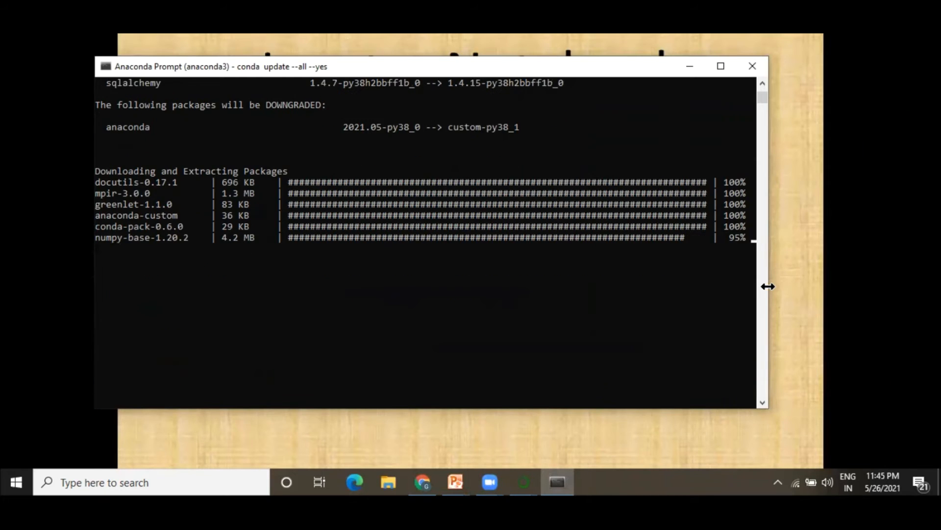
pyautogui.scroll(-5, 765, 290)
pyautogui.scroll(3, 766, 290)
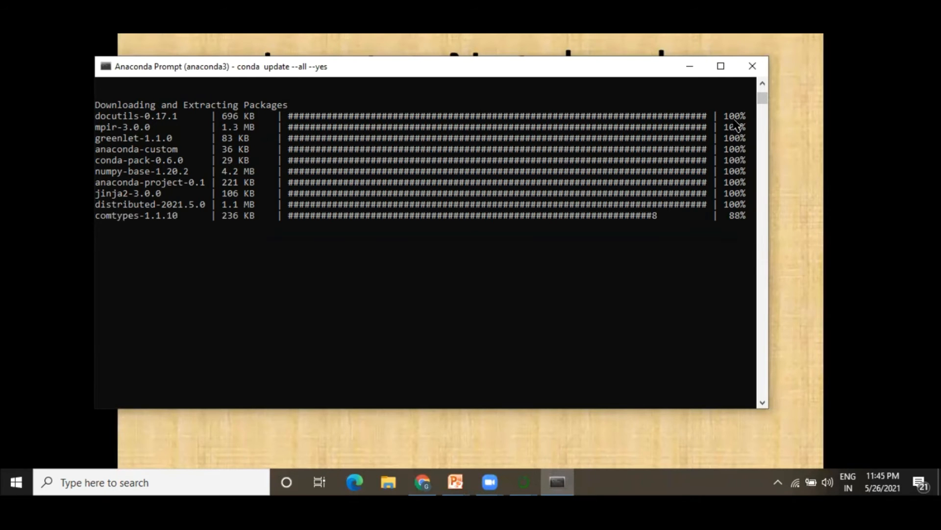
pyautogui.click(720, 66)
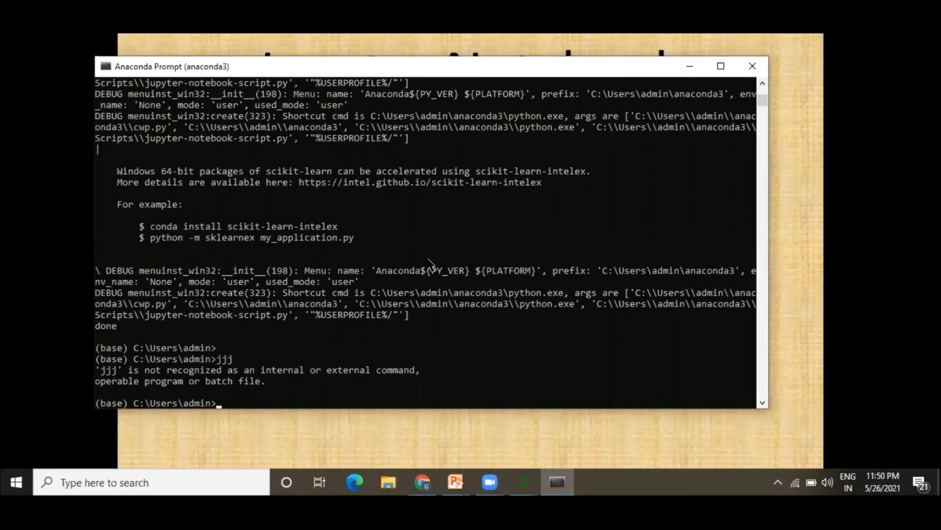
# Launch Jupyter Notebook by running jupyter notebook in the Anaconda Prompt.
pyautogui.write('jupyter notebook')
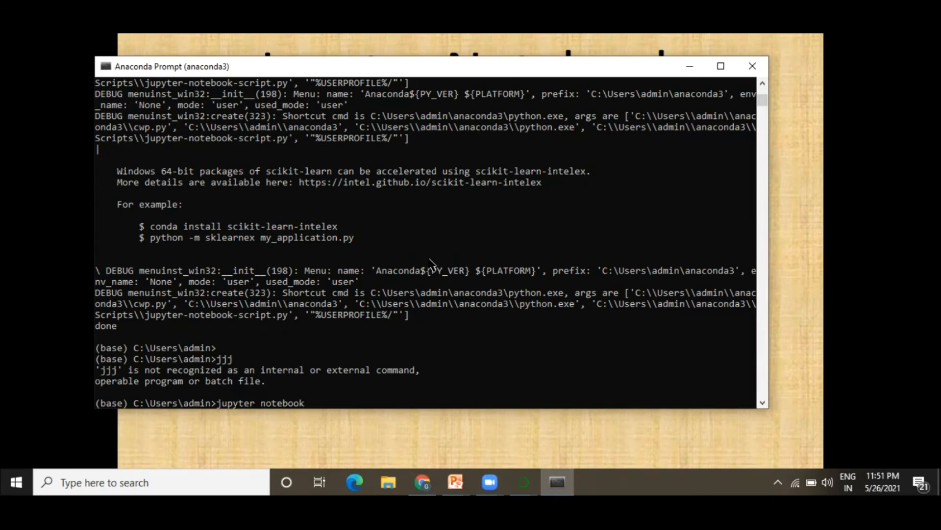
pyautogui.press('Return')
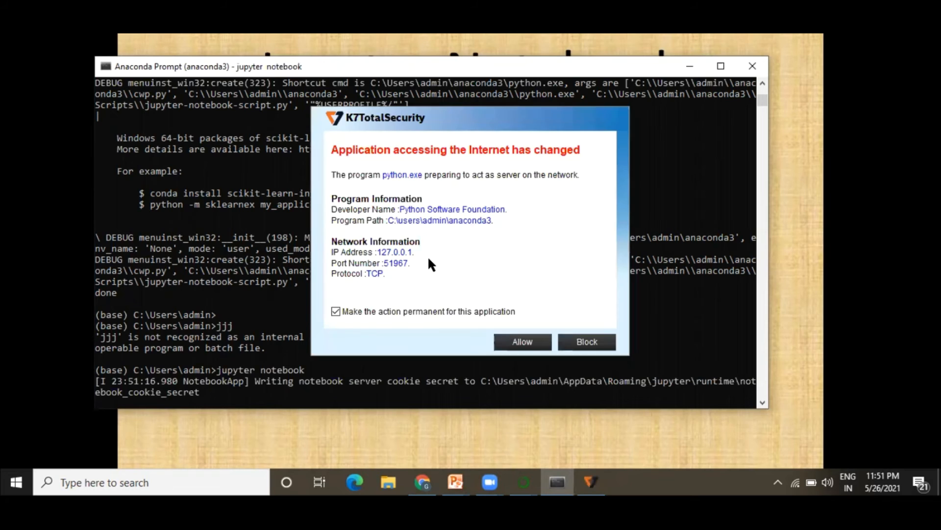
# Allow python.exe to act as a server, then create a new Python 3 notebook.
pyautogui.click(523, 341)
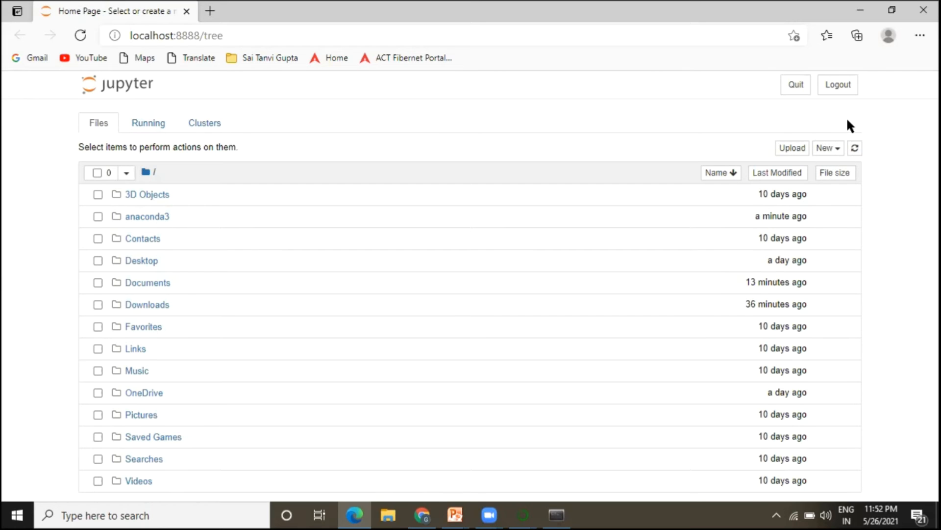
pyautogui.click(825, 149)
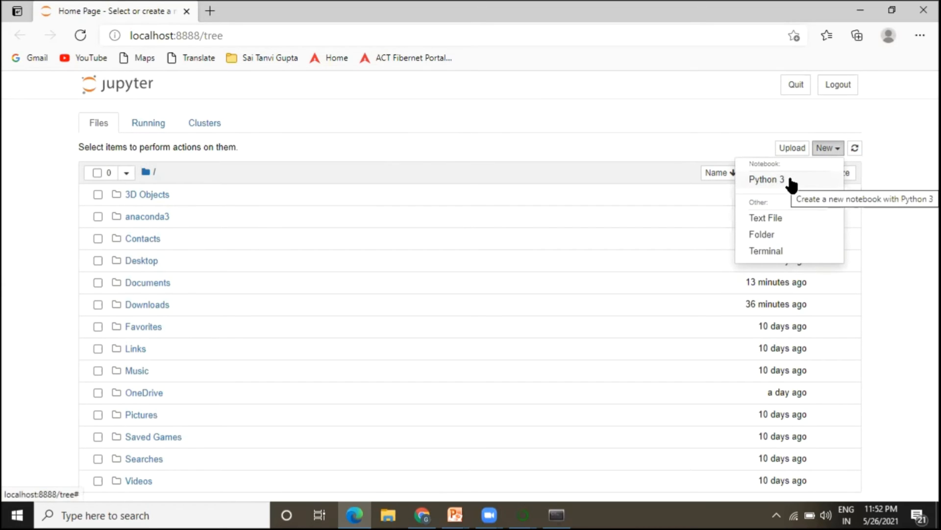
pyautogui.click(766, 180)
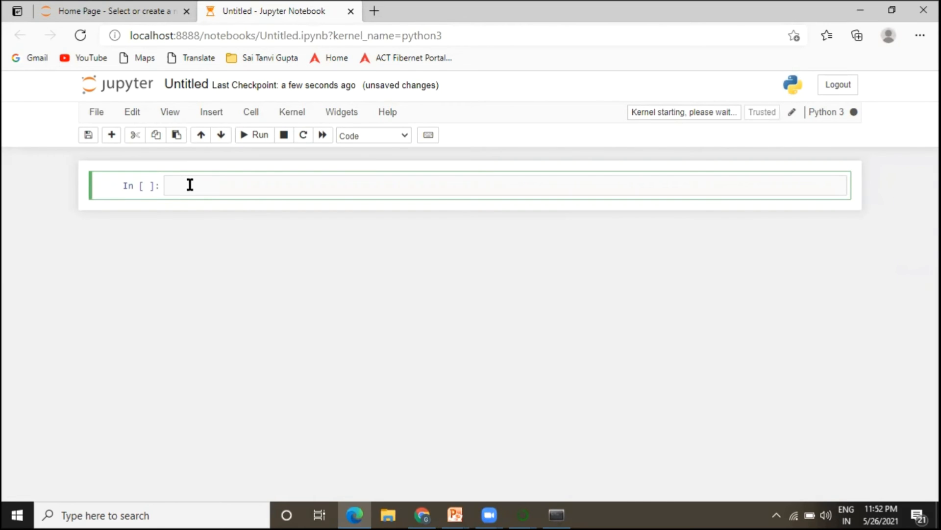
# Enter print ('hello') in the first cell and run it.
pyautogui.write('prin')
pyautogui.press('BackSpace')
pyautogui.press('BackSpace')
pyautogui.press('BackSpace')
pyautogui.press('BackSpace')
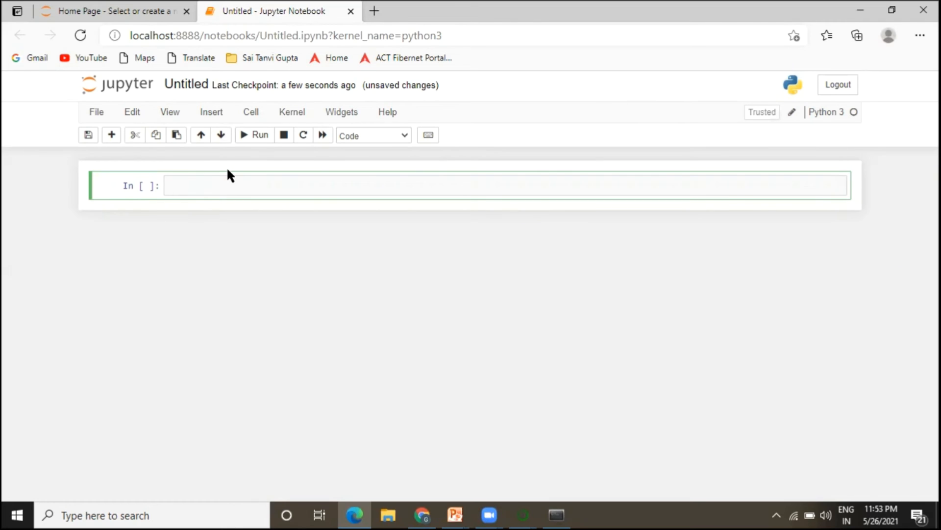
pyautogui.write("print ('hello")
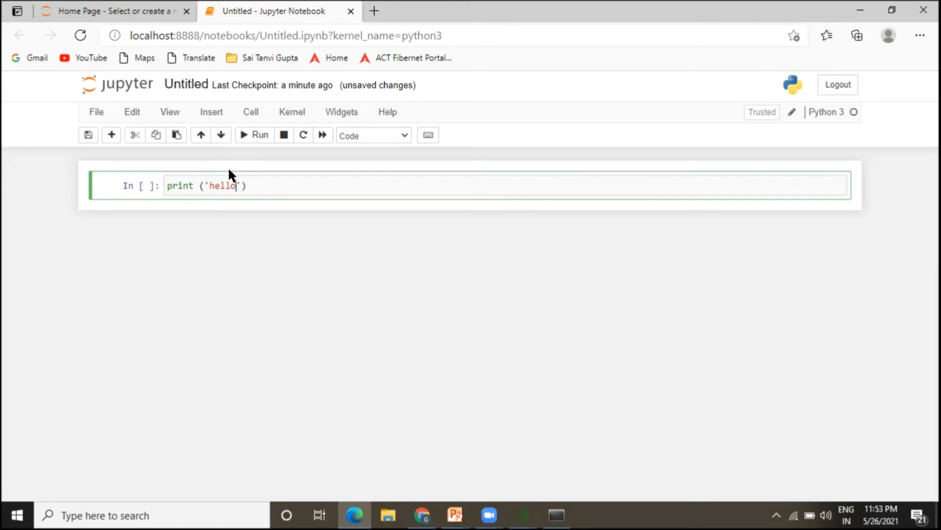
pyautogui.click(271, 183)
pyautogui.click(256, 143)
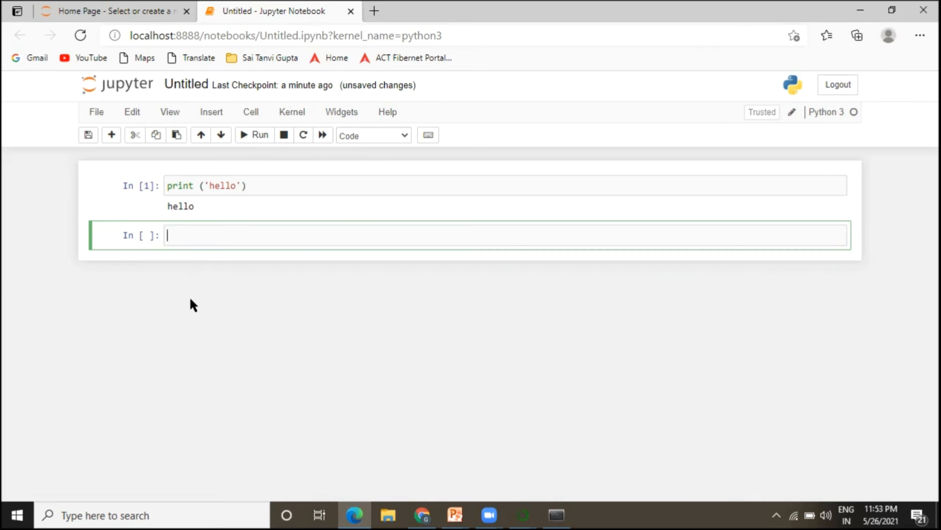
# In the next cell, write x = 90, y = 30 and z = x+y on separate lines.
pyautogui.write('x = 90')
pyautogui.press('Return')
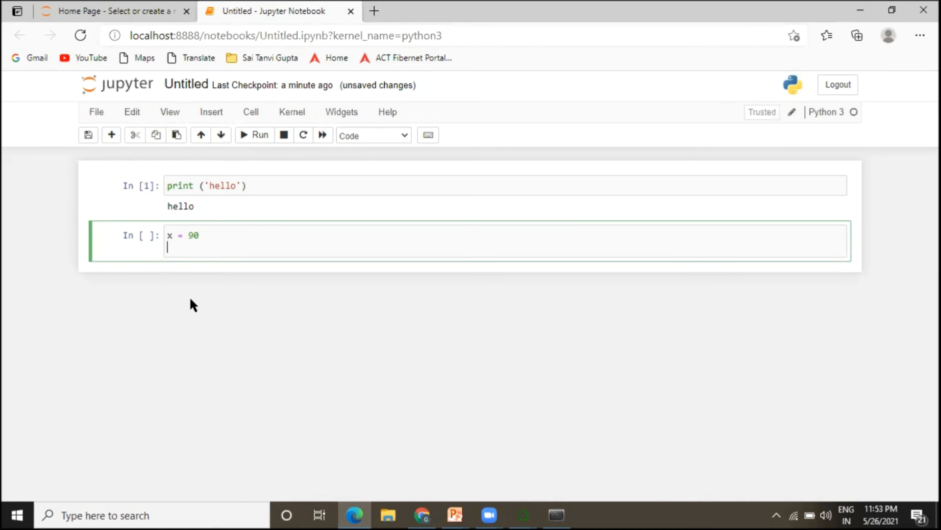
pyautogui.write('y = 30')
pyautogui.press('Return')
pyautogui.write('z')
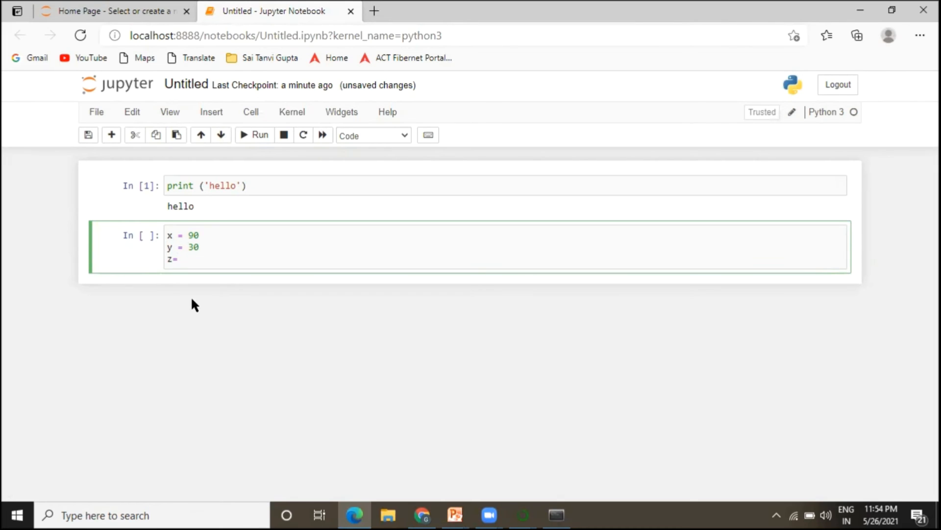
pyautogui.write(' = x+y')
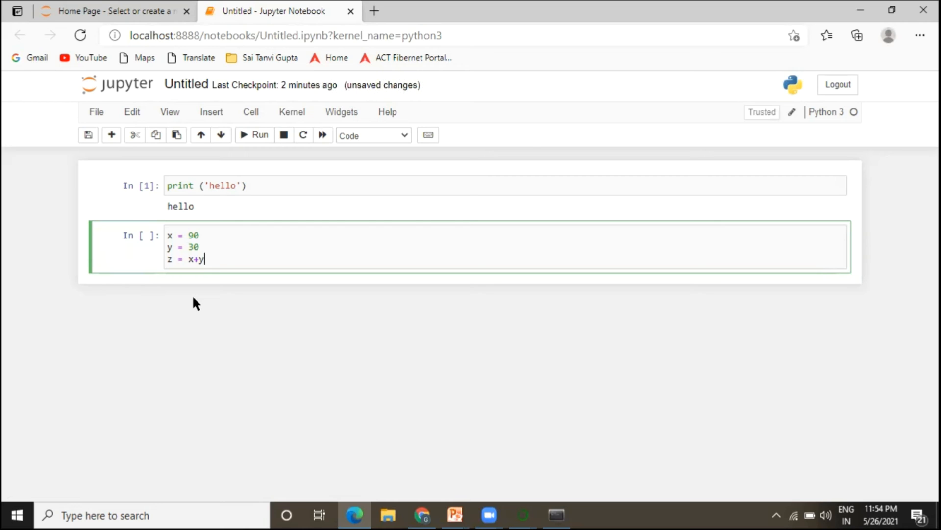
pyautogui.press('Return')
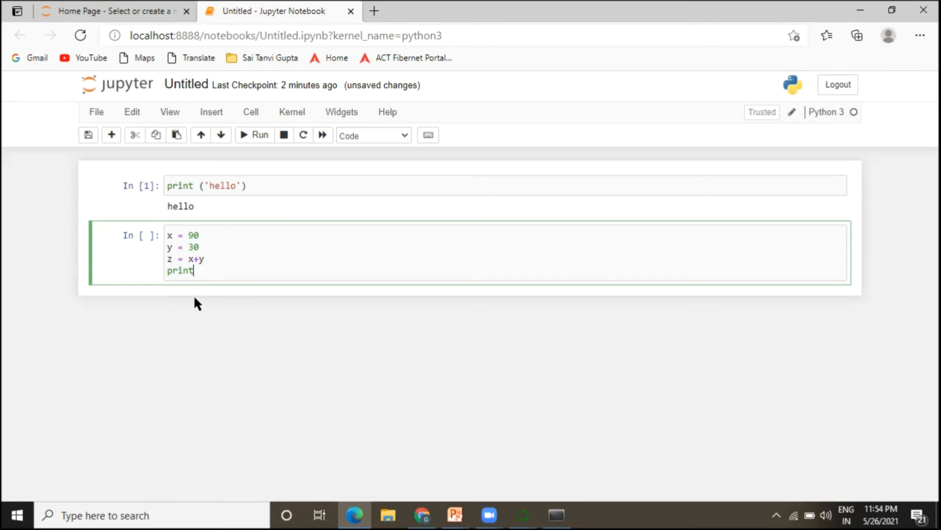
# Add the line print('sum:', z) to the cell and run it.
pyautogui.write("print('sum:")
pyautogui.click(233, 272)
pyautogui.write(', z')
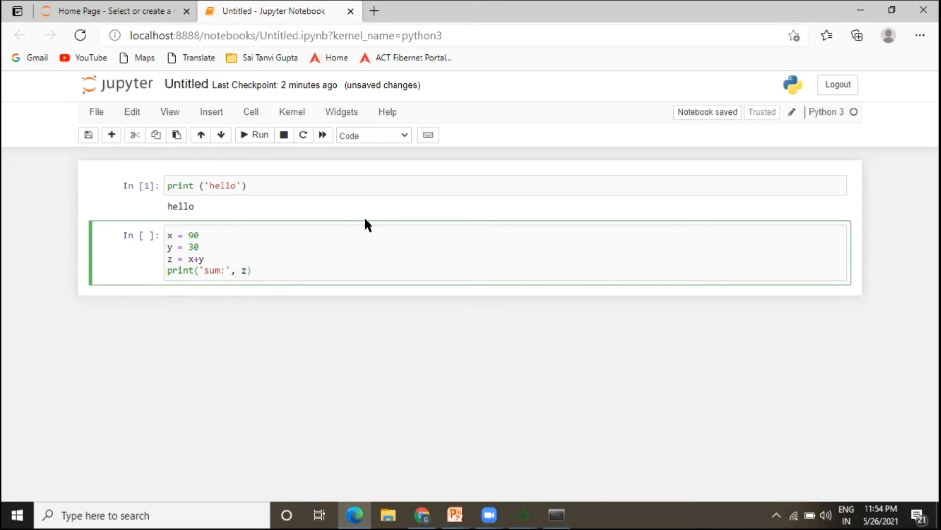
pyautogui.click(343, 287)
pyautogui.click(340, 270)
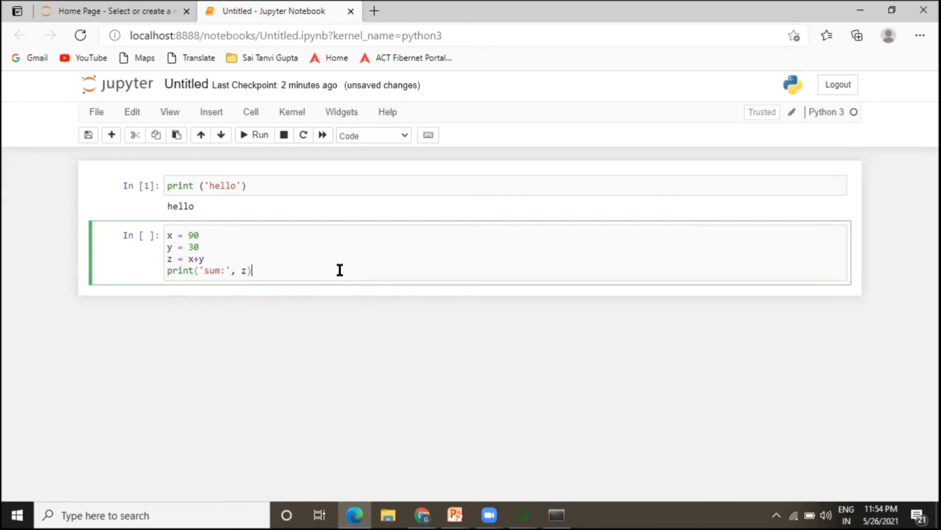
pyautogui.press('Return')
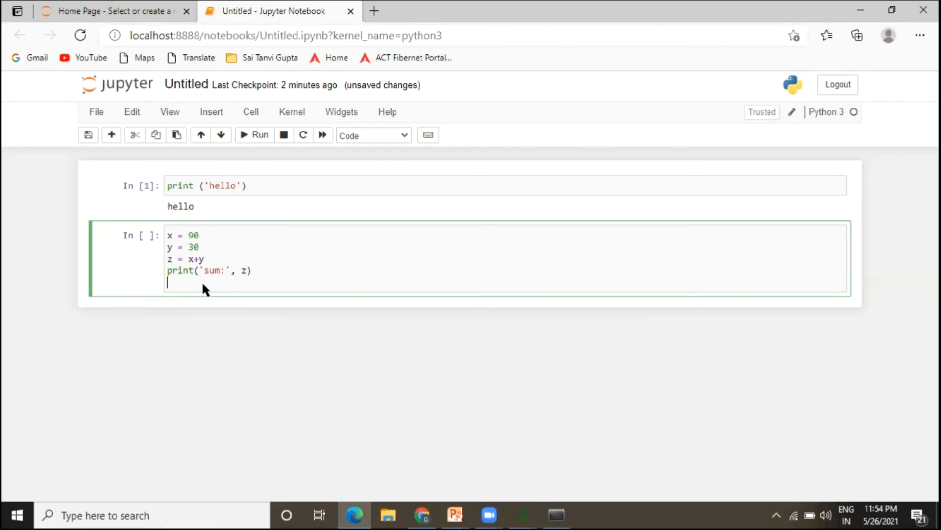
pyautogui.click(263, 137)
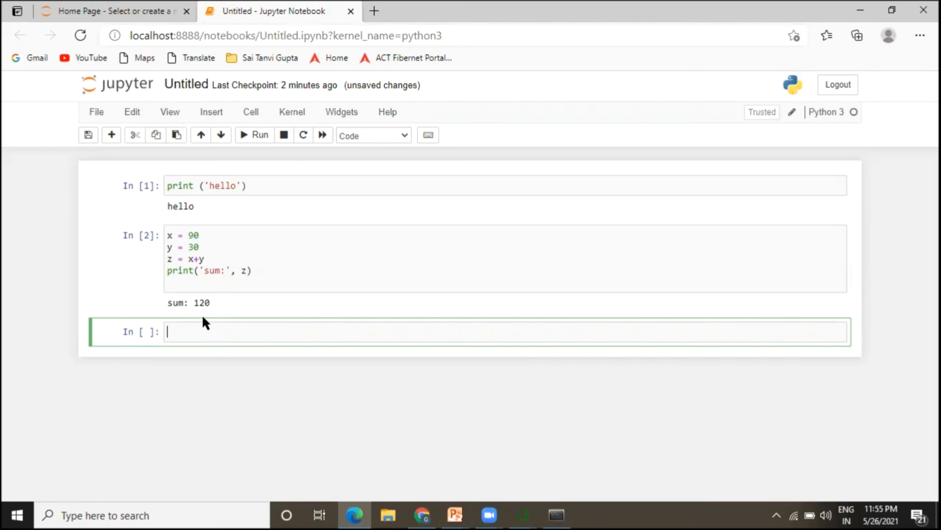
# Save the notebook under the name NB1.
pyautogui.press('Escape')
pyautogui.click(95, 116)
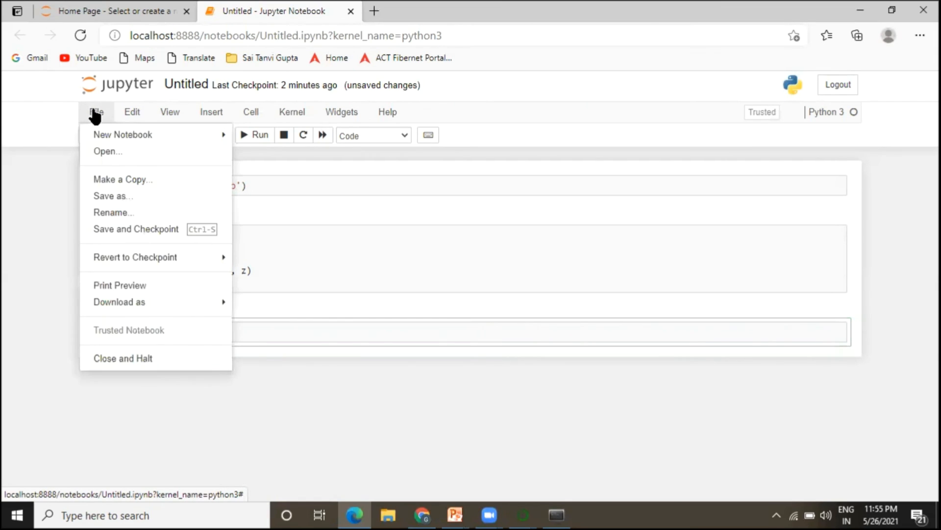
pyautogui.click(107, 199)
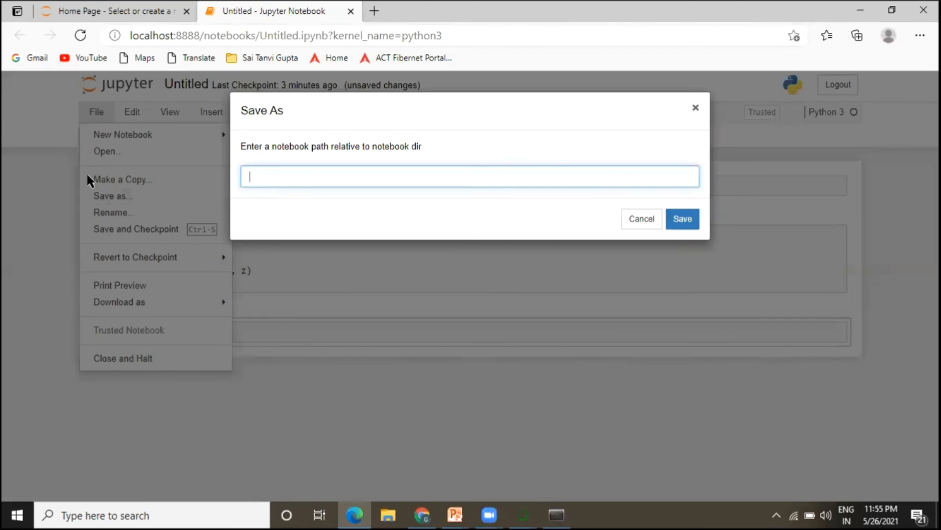
pyautogui.write('NB1')
pyautogui.click(681, 219)
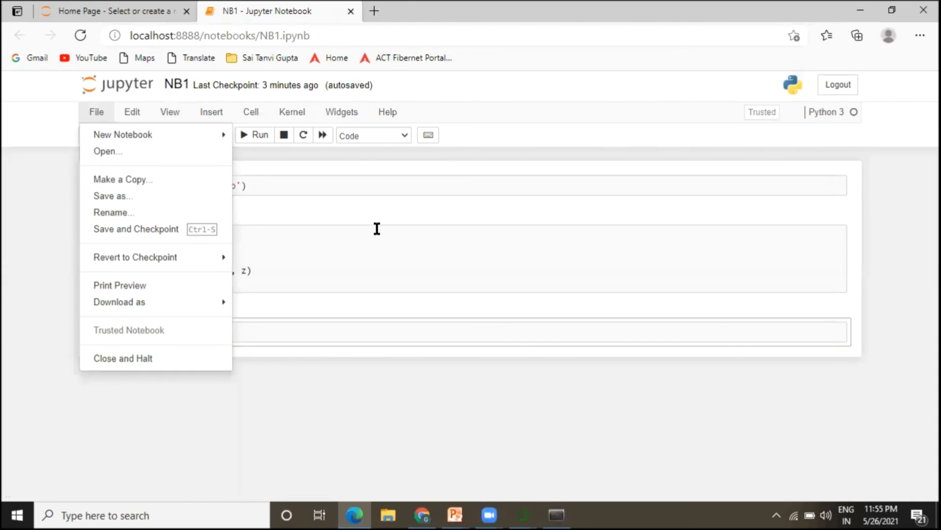
pyautogui.click(421, 389)
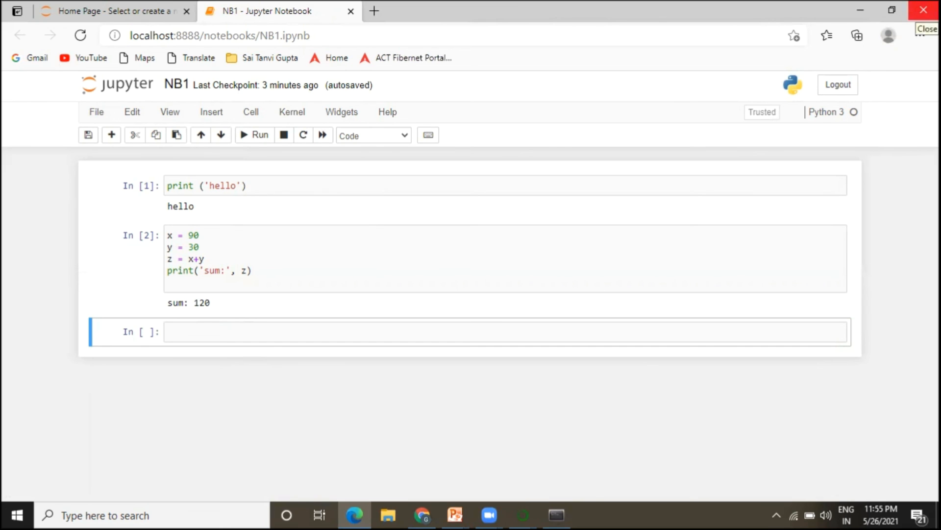
pyautogui.click(254, 332)
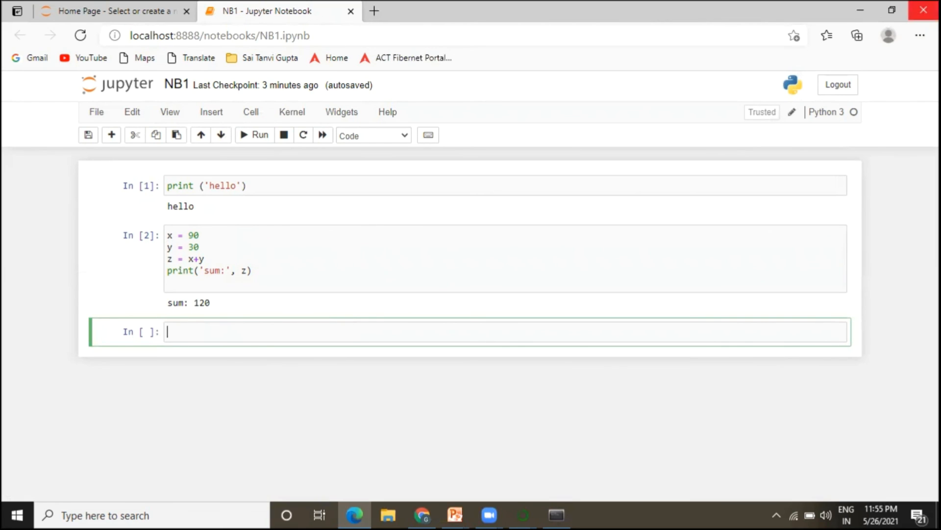
# Log out of Jupyter, close the browser, and close the running Anaconda Prompt window.
pyautogui.click(837, 86)
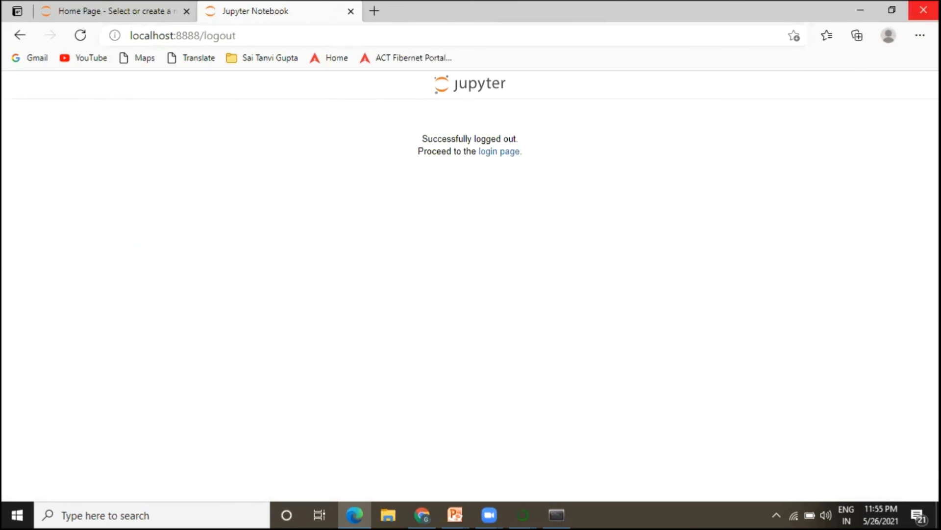
pyautogui.click(924, 10)
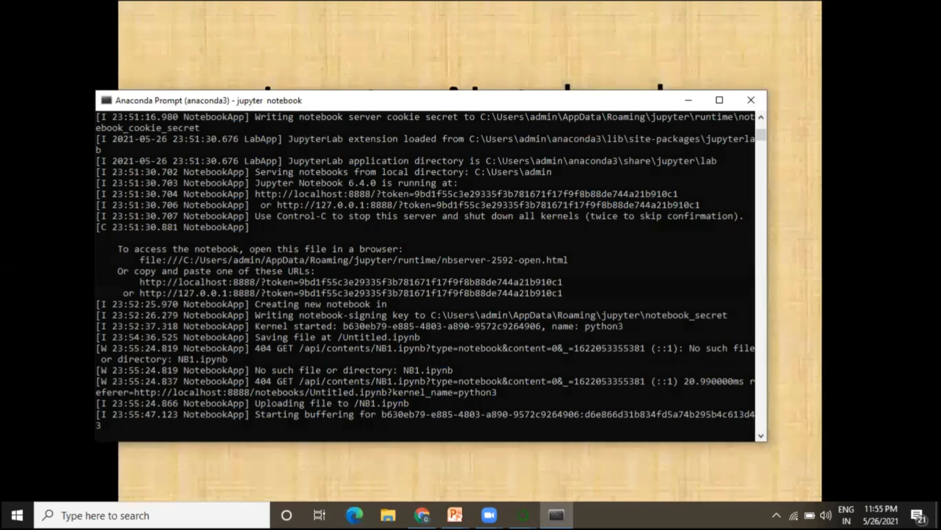
pyautogui.click(759, 99)
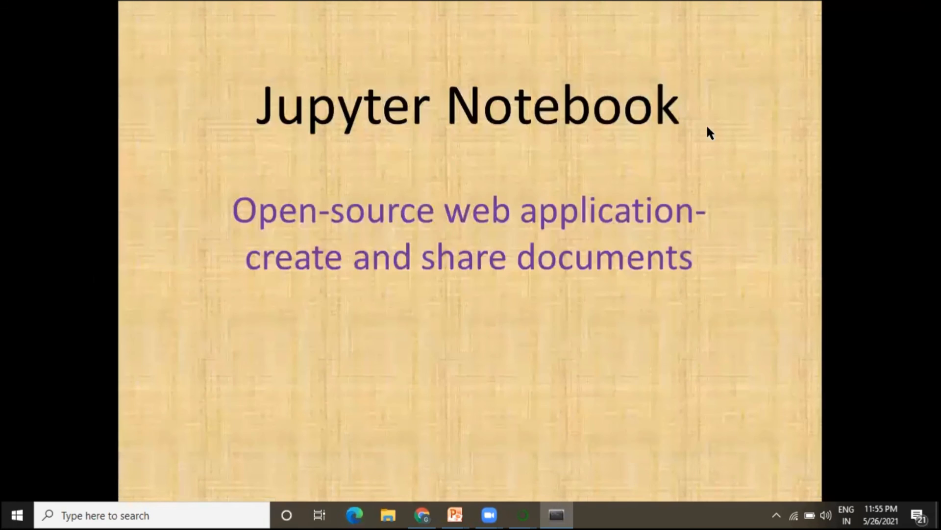
# Reopen Anaconda Prompt and run jupyter notebook again.
pyautogui.press('super')
pyautogui.click(140, 157)
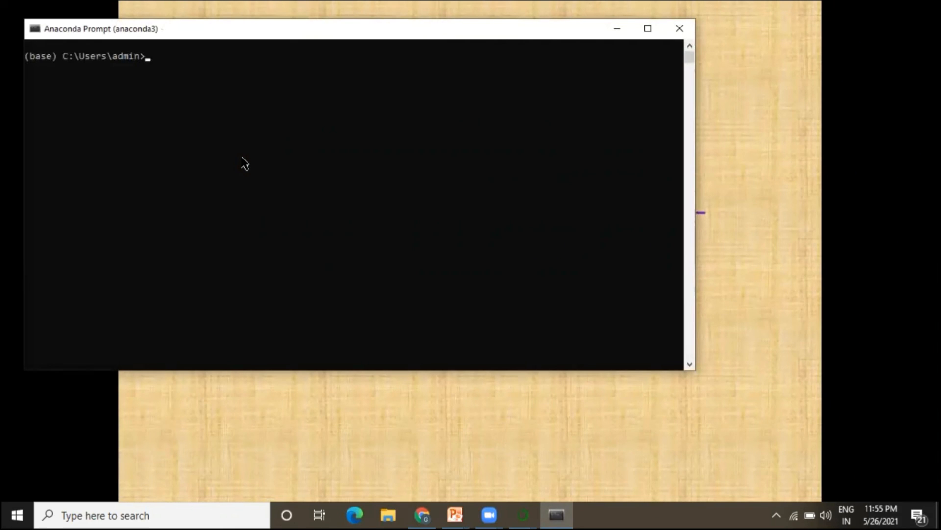
pyautogui.write('j')
pyautogui.write('upyter notebook')
pyautogui.press('Return')
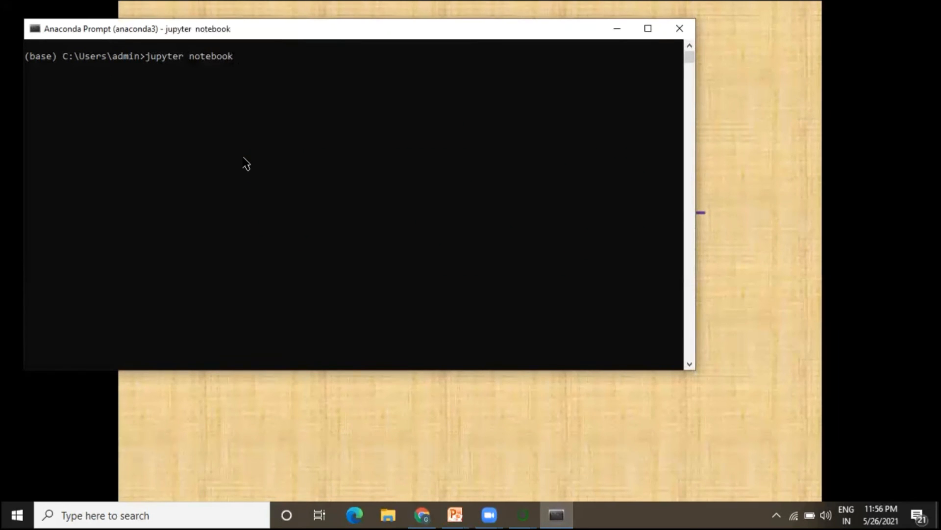